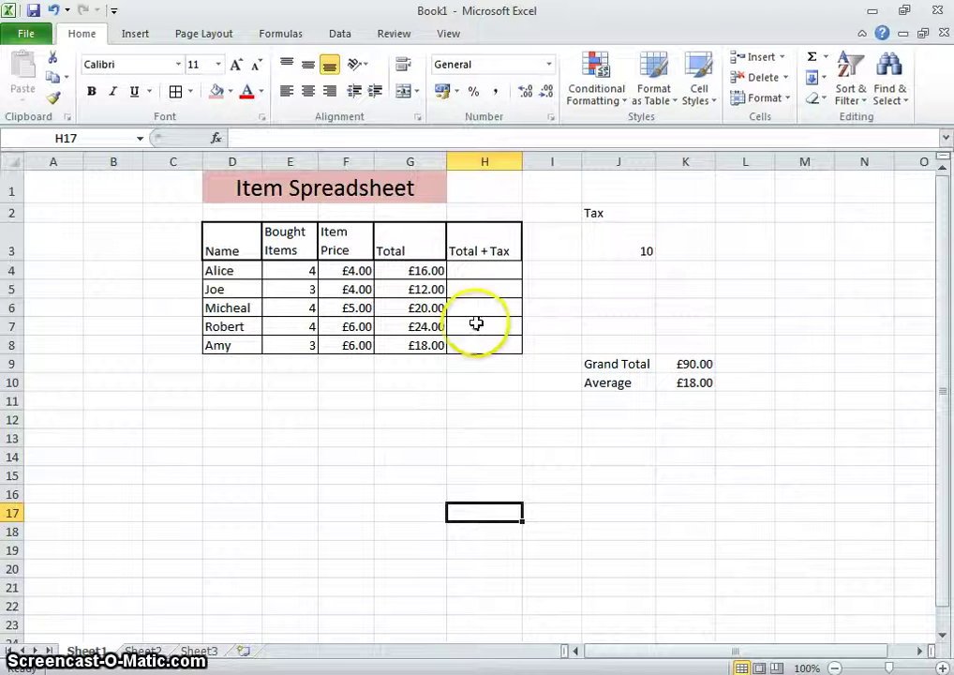
- Enter the formula =G4+J3 in cell H4 to add the tax to Alice's total
{"action": "left_click", "coordinate": [481, 269]}
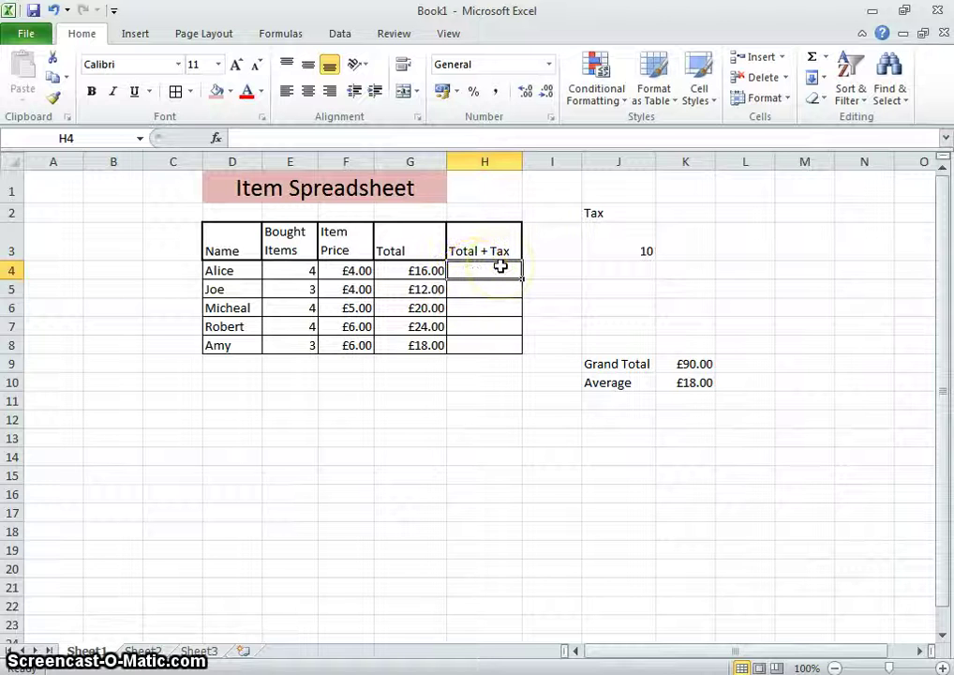
{"action": "type", "text": "="}
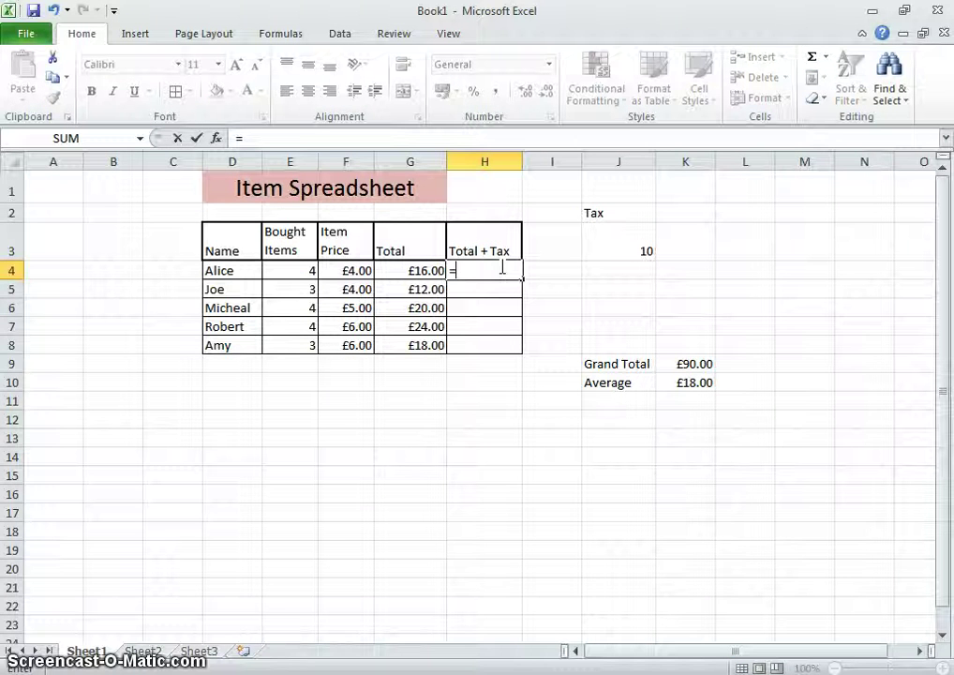
{"action": "left_click", "coordinate": [420, 271]}
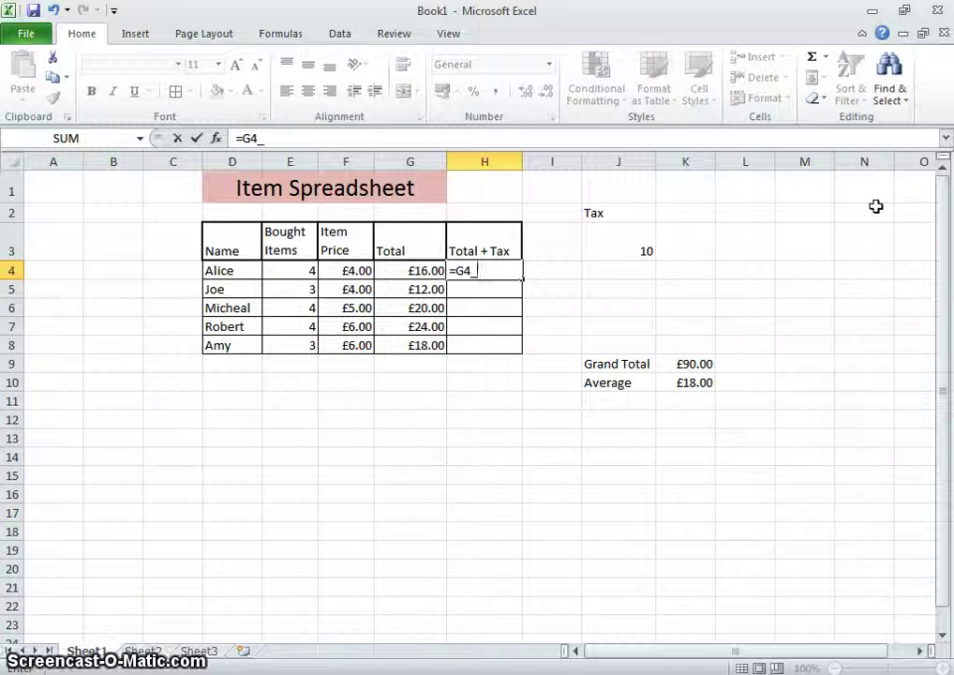
{"action": "key", "text": "BackSpace"}
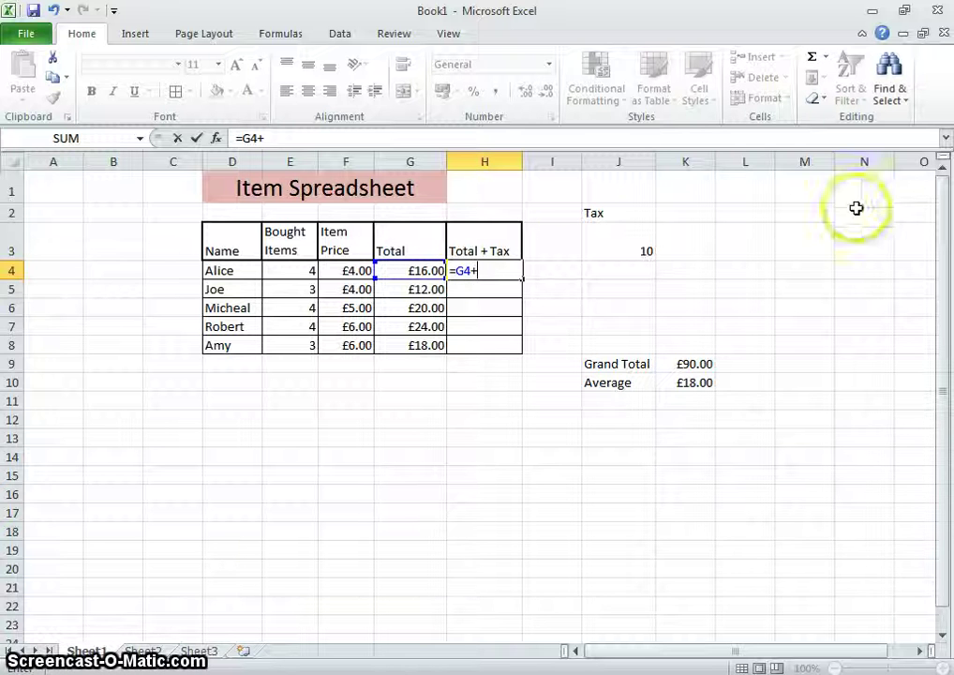
{"action": "left_click", "coordinate": [645, 250]}
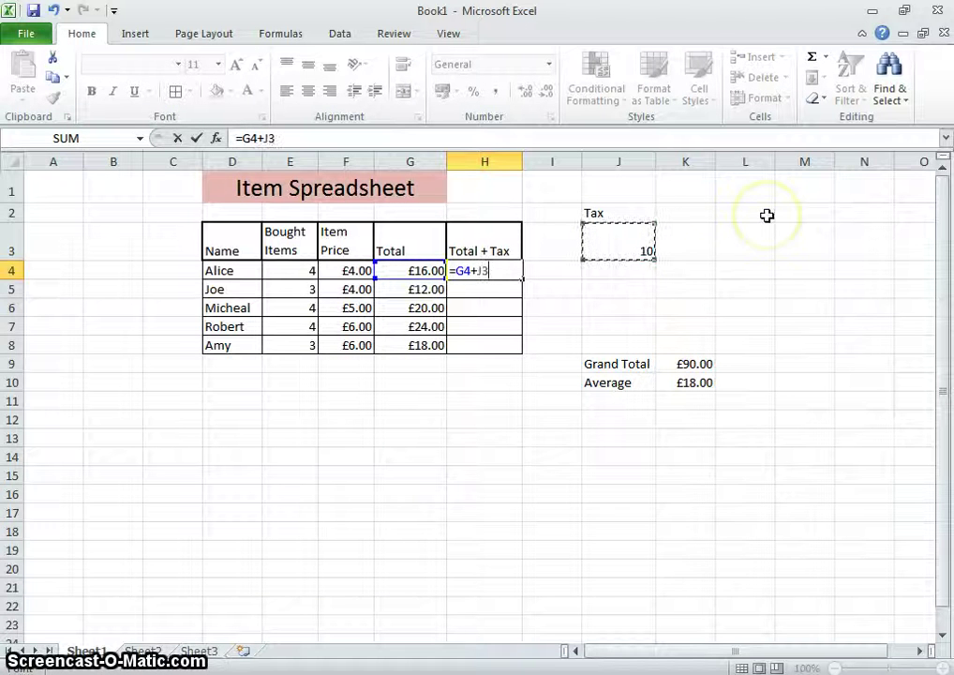
{"action": "key", "text": "Return"}
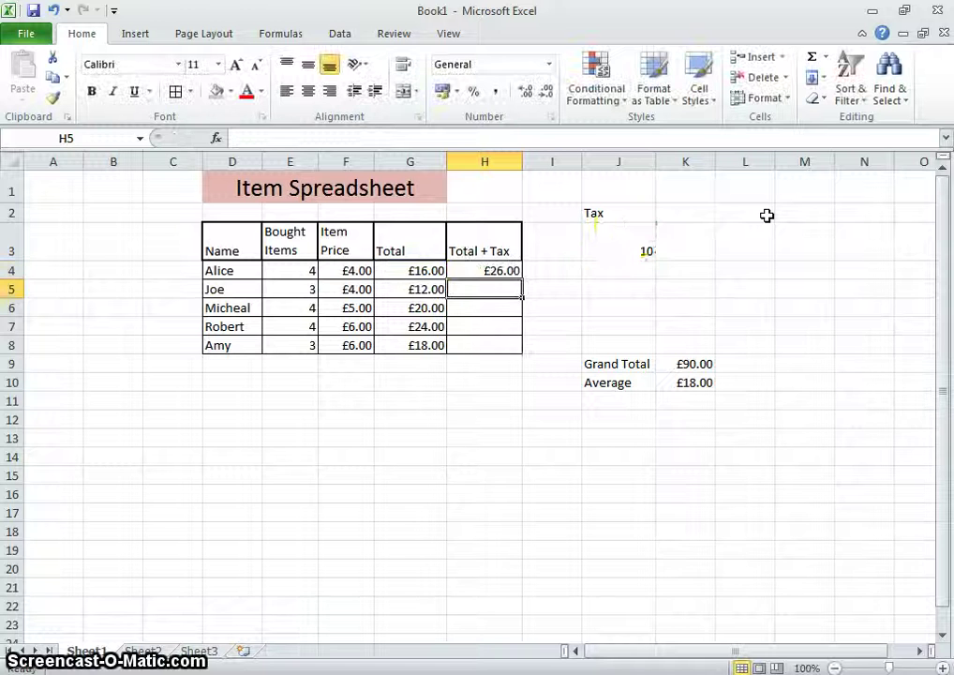
- Fill the H4 formula down the Total + Tax column through H8
{"action": "left_click", "coordinate": [504, 272]}
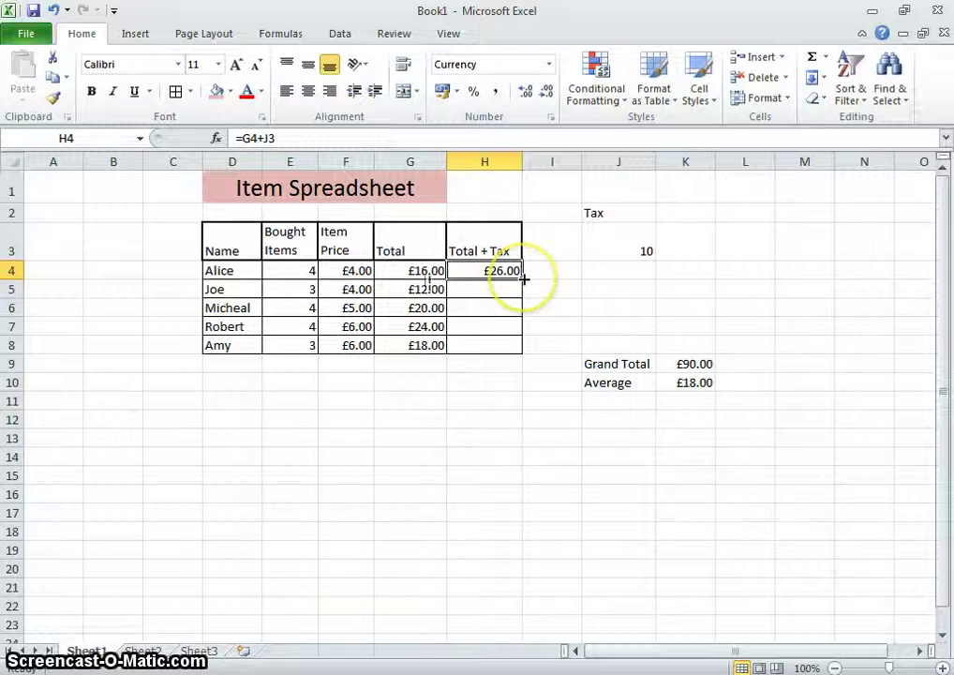
{"action": "left_click_drag", "start_coordinate": [523, 278], "coordinate": [529, 280]}
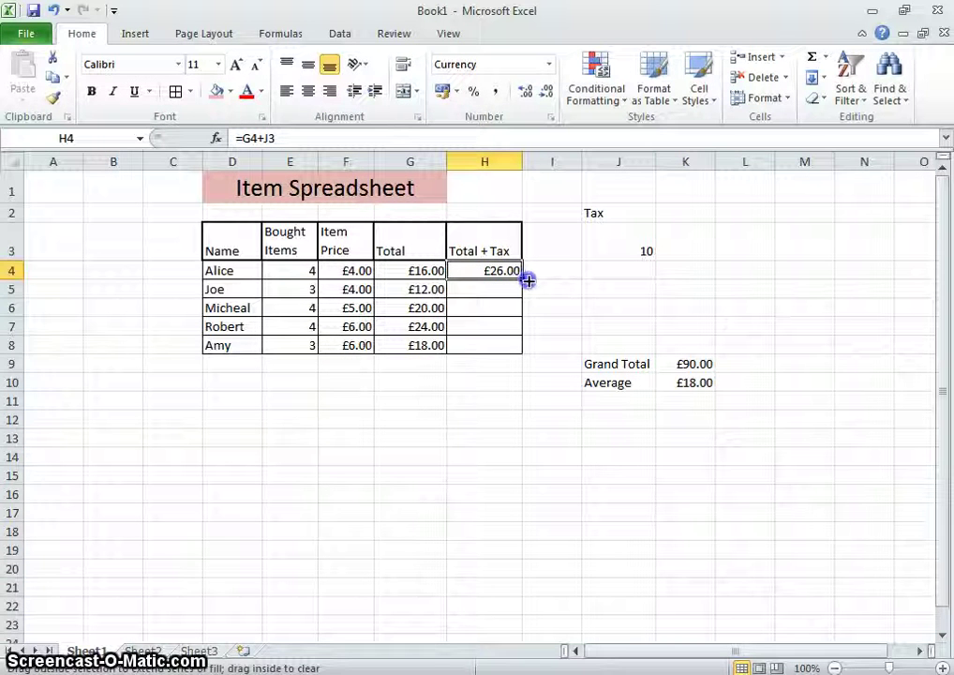
{"action": "left_click_drag", "start_coordinate": [522, 357], "coordinate": [522, 357]}
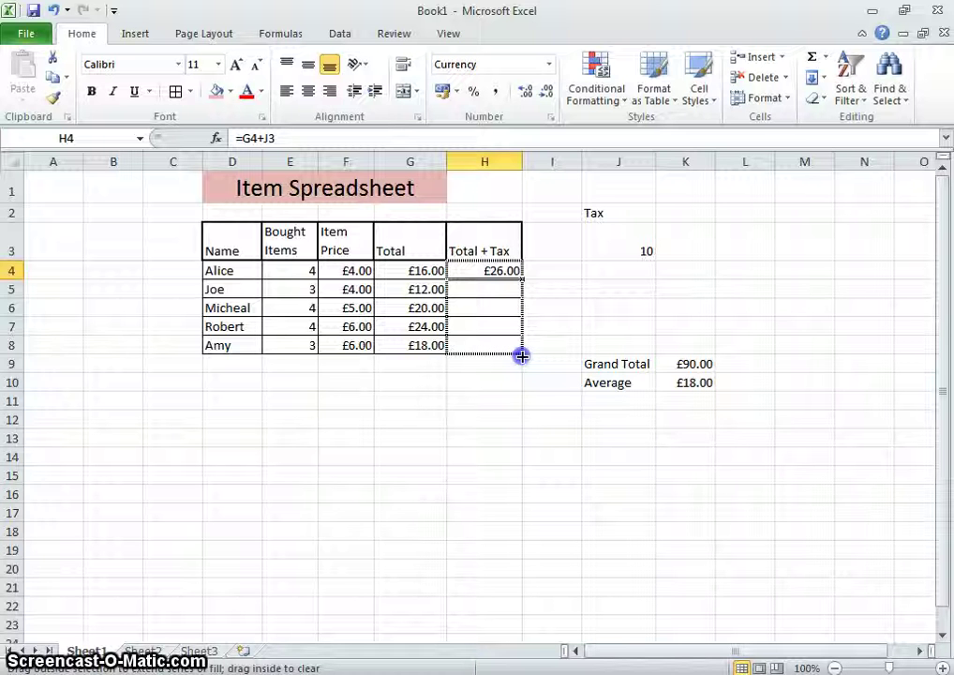
{"action": "left_click_drag", "start_coordinate": [523, 356], "coordinate": [522, 357]}
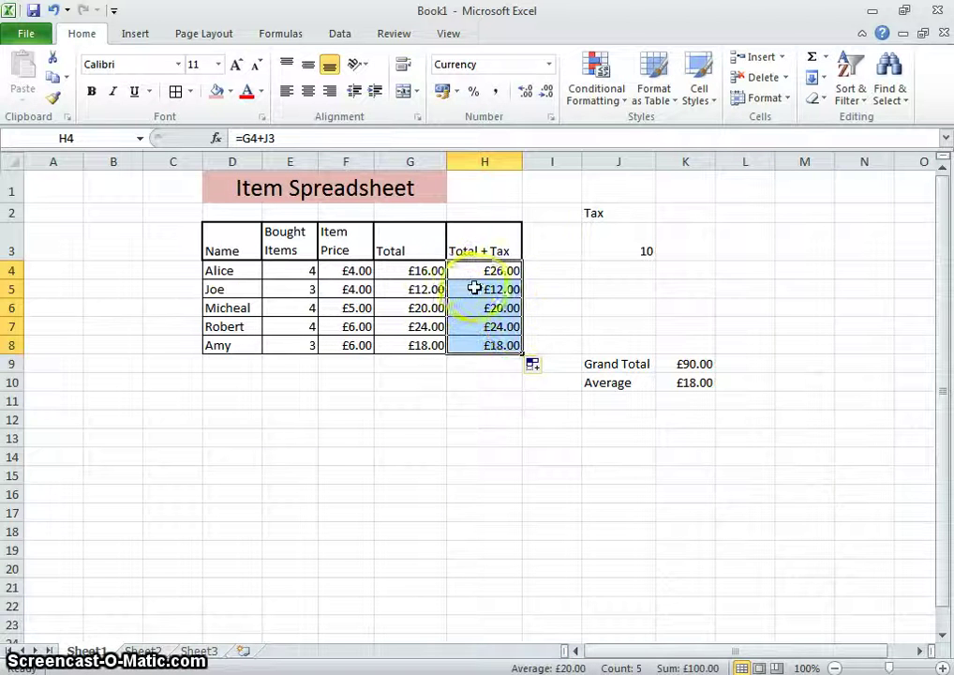
{"action": "left_click", "coordinate": [533, 306]}
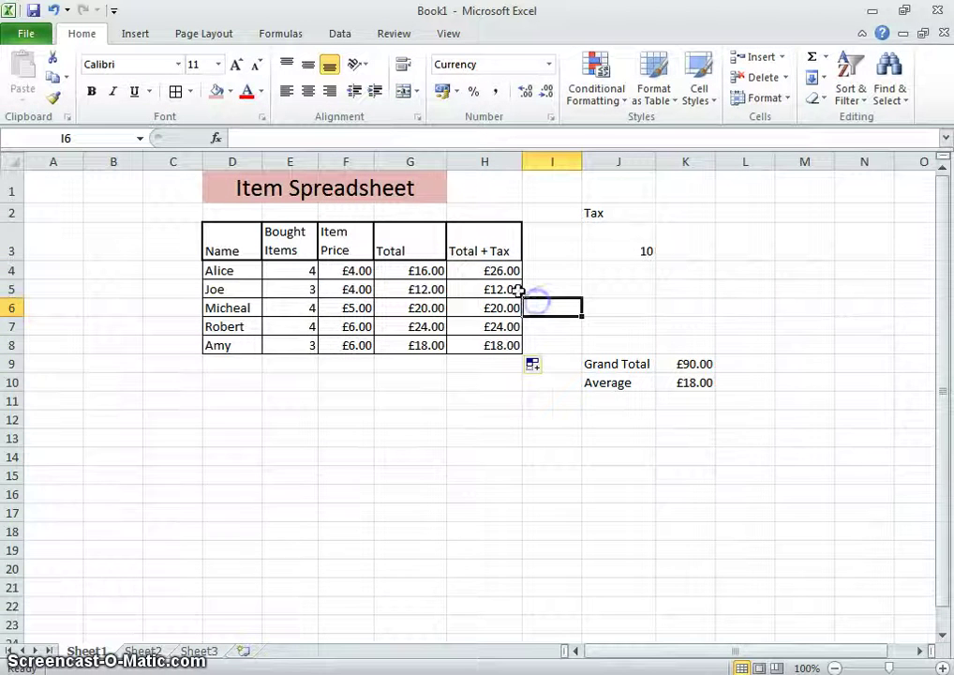
- Examine the Total + Tax formulas in H5, H6 and H4, comparing which total and tax cells each one references
{"action": "left_click", "coordinate": [494, 270]}
{"action": "left_click_drag", "start_coordinate": [503, 287], "coordinate": [501, 341]}
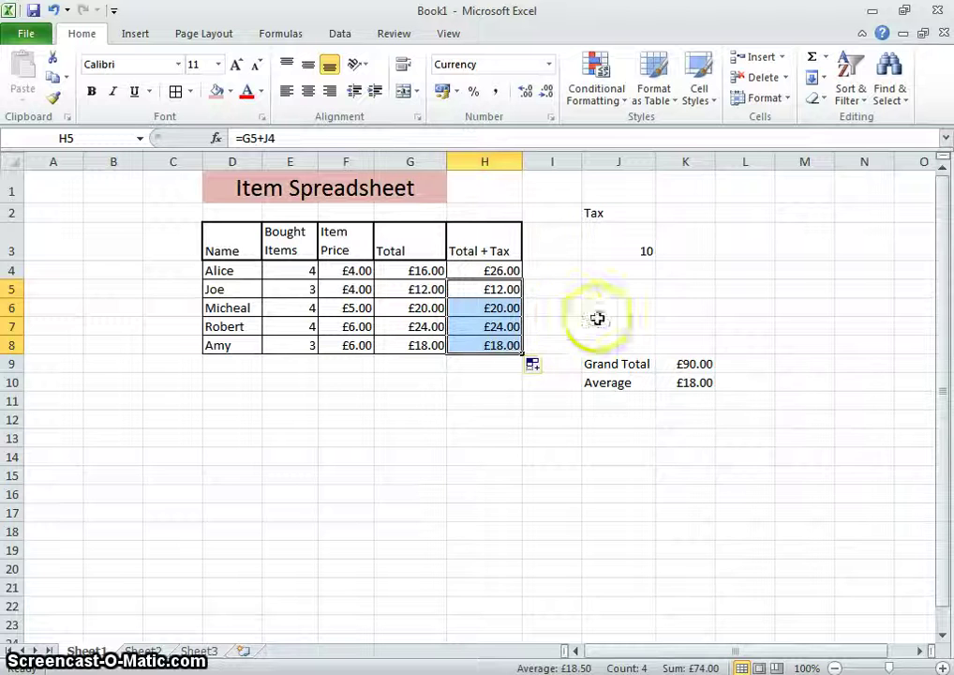
{"action": "left_click", "coordinate": [503, 290]}
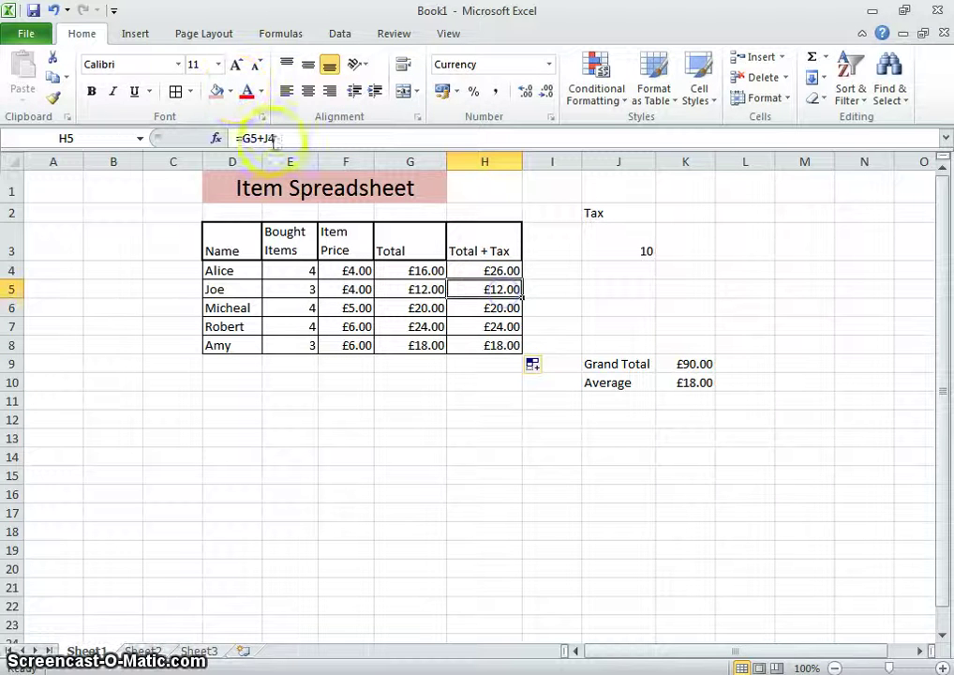
{"action": "left_click_drag", "start_coordinate": [272, 138], "coordinate": [235, 138]}
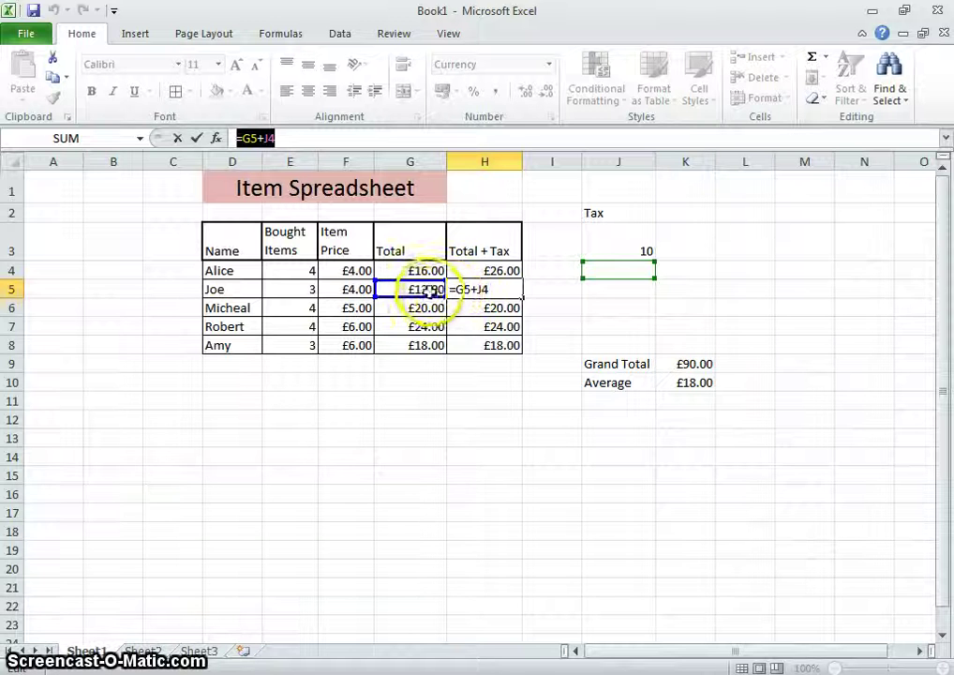
{"action": "left_click", "coordinate": [281, 139]}
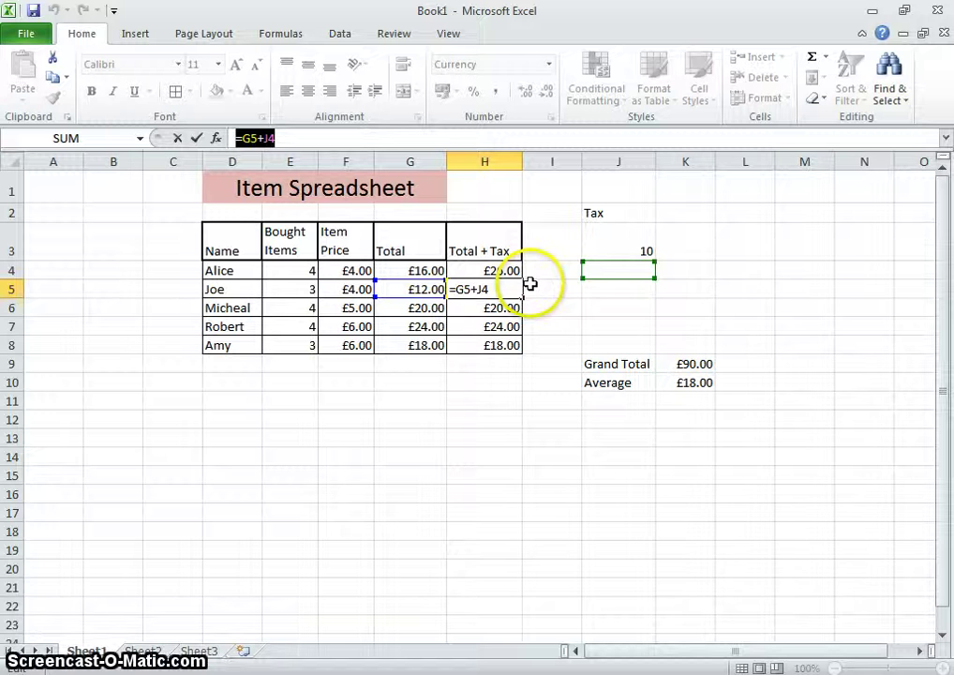
{"action": "key", "text": "Return"}
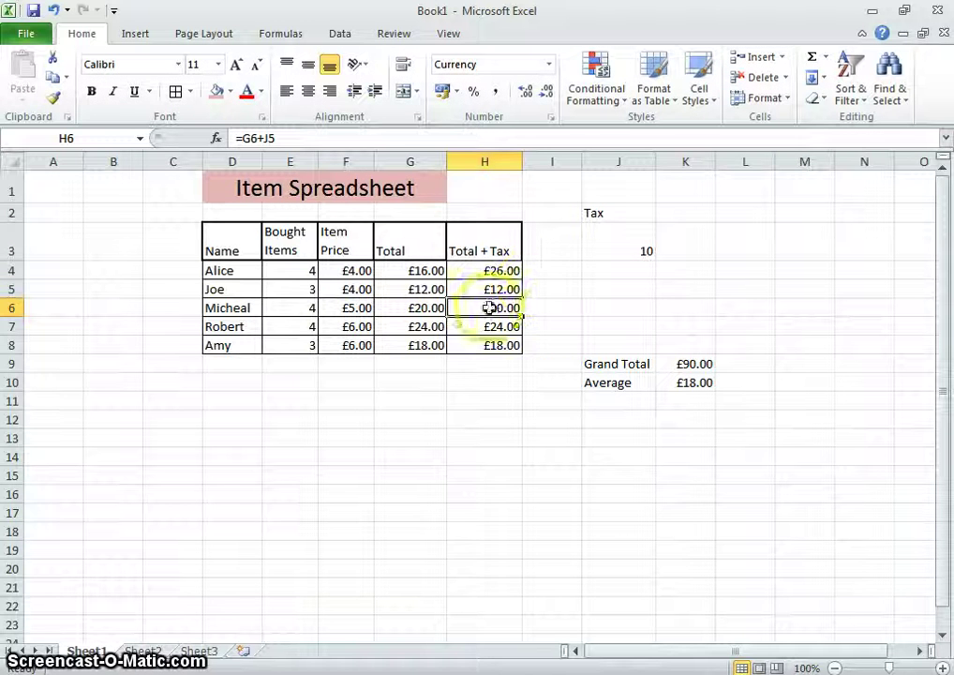
{"action": "left_click", "coordinate": [275, 138]}
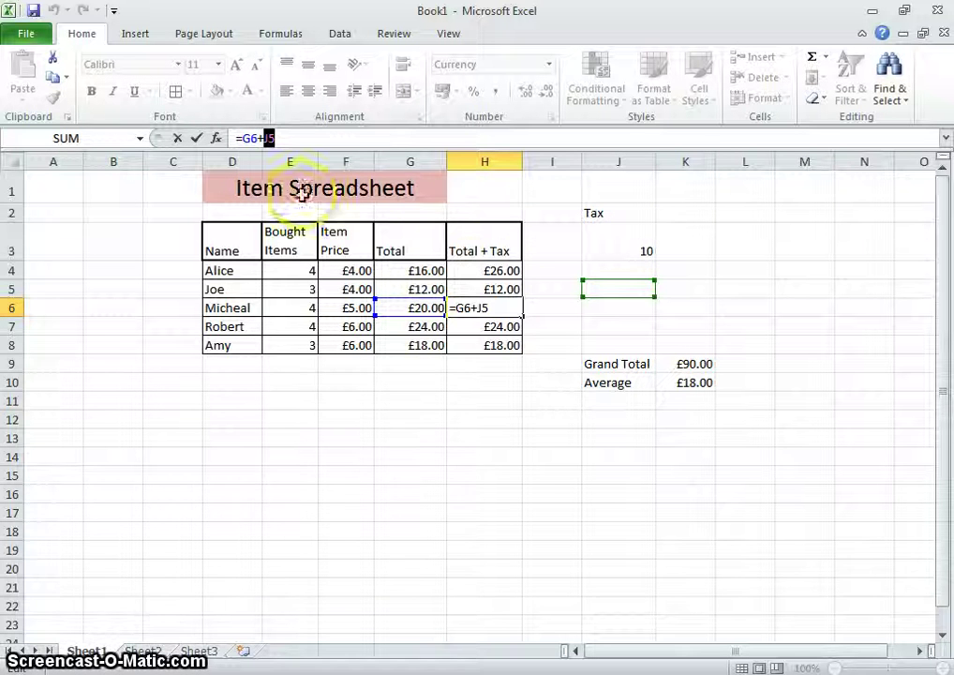
{"action": "key", "text": "Return"}
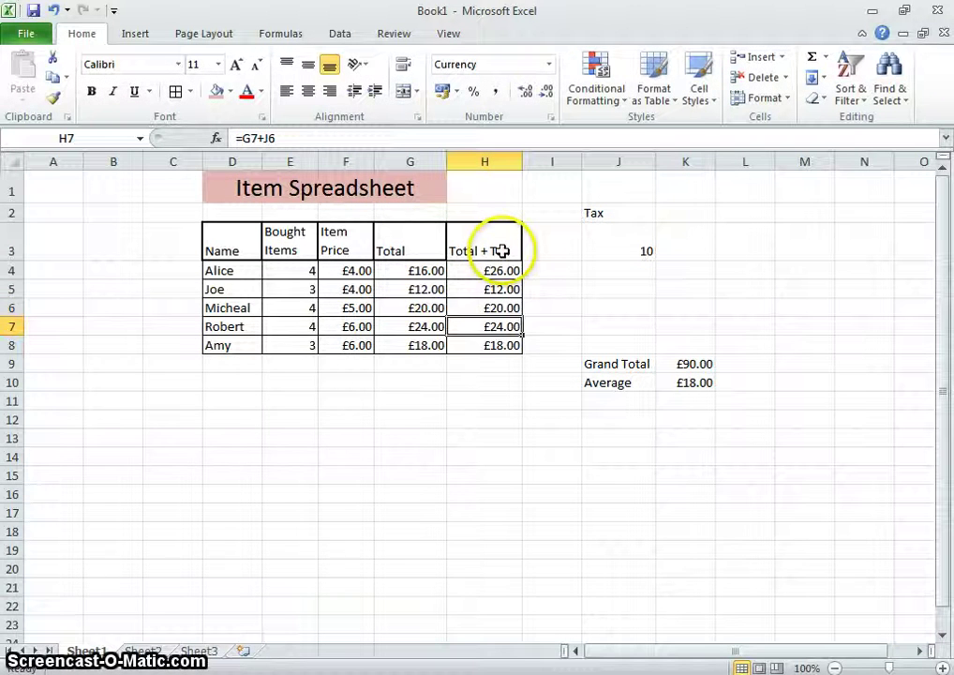
{"action": "left_click", "coordinate": [502, 271]}
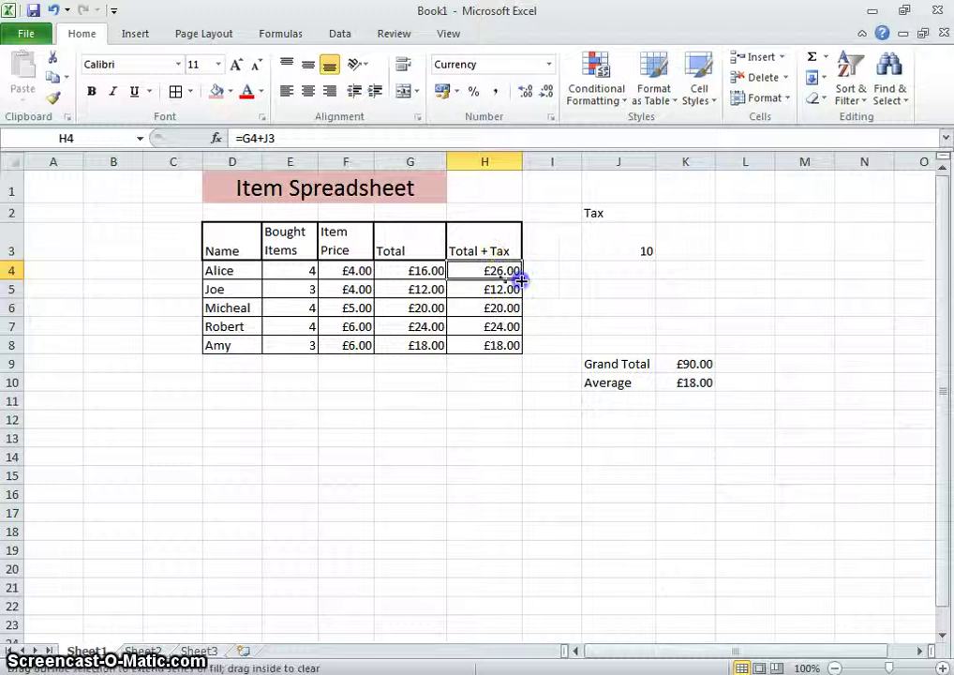
{"action": "double_click", "coordinate": [273, 138]}
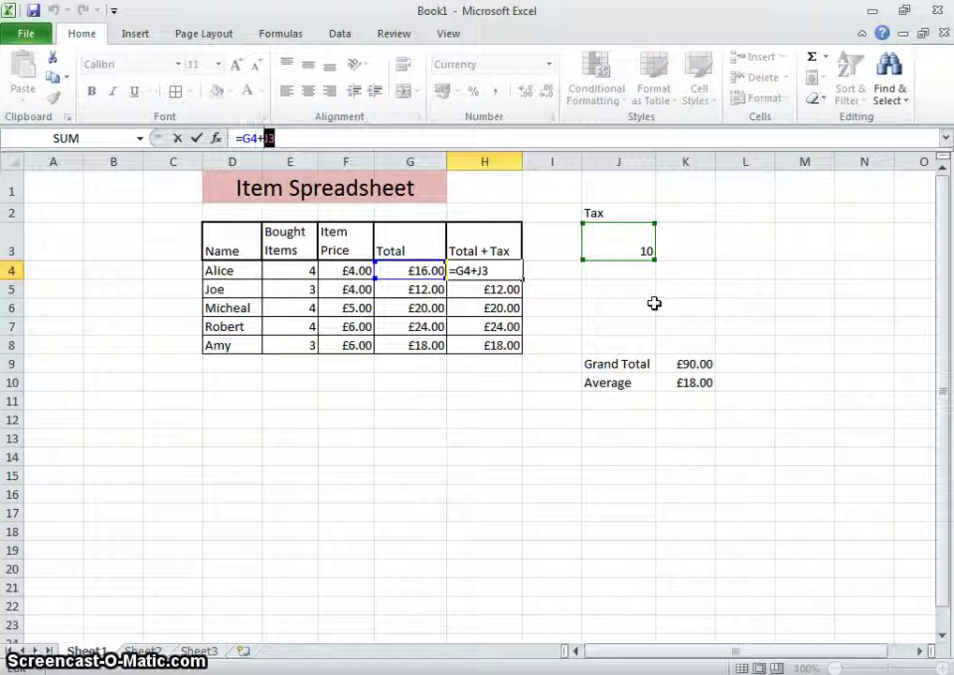
{"action": "key", "text": "Return"}
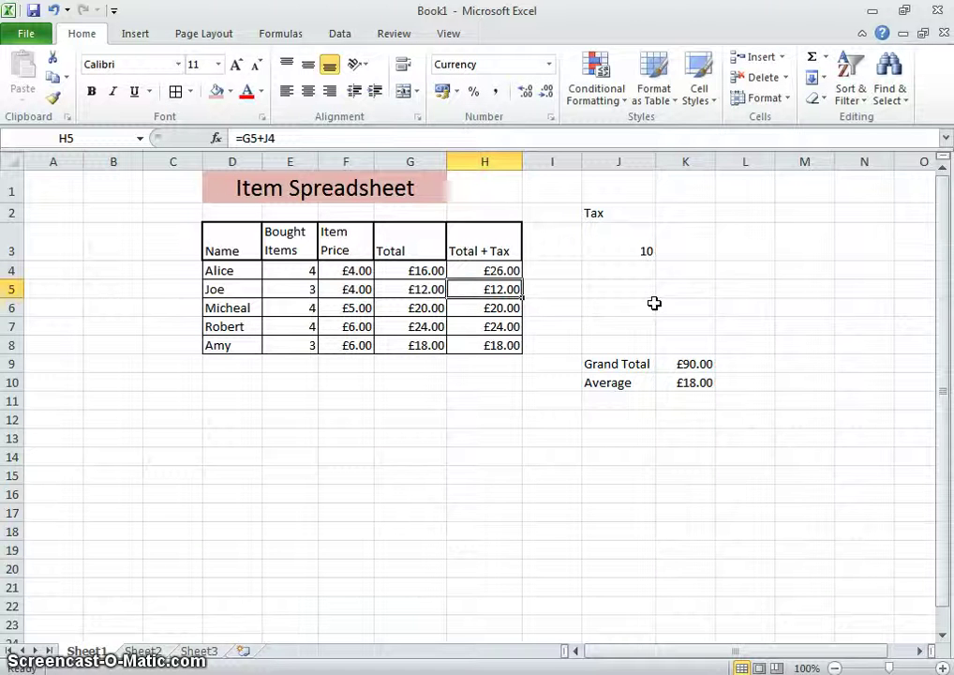
- Make the tax reference in H4 absolute so that the formula reads =G4+$J$3
{"action": "left_click", "coordinate": [495, 268]}
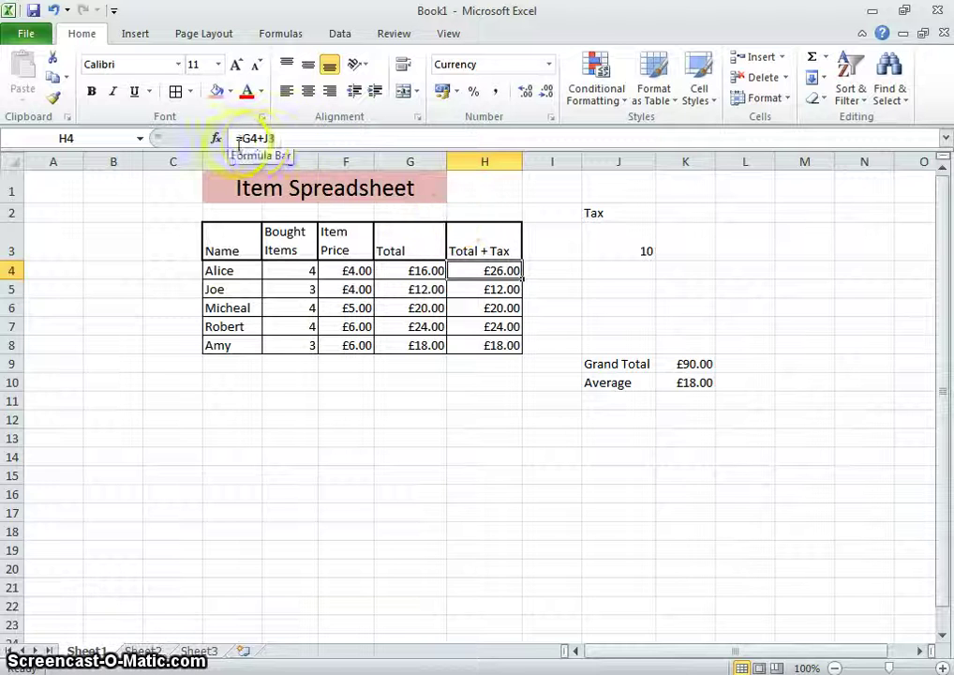
{"action": "double_click", "coordinate": [270, 139]}
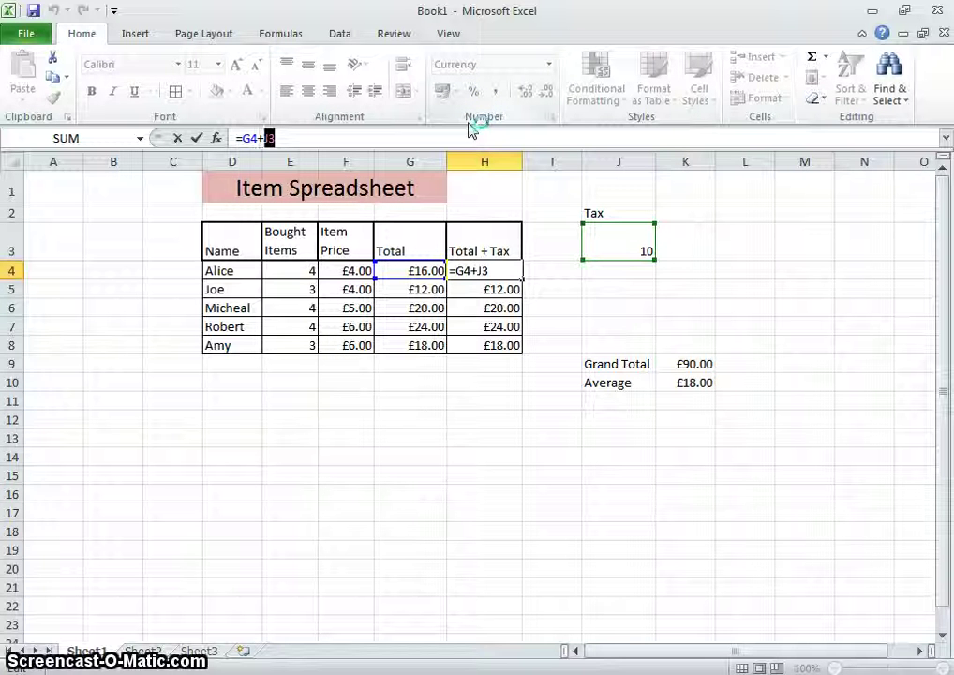
{"action": "key", "text": "F4"}
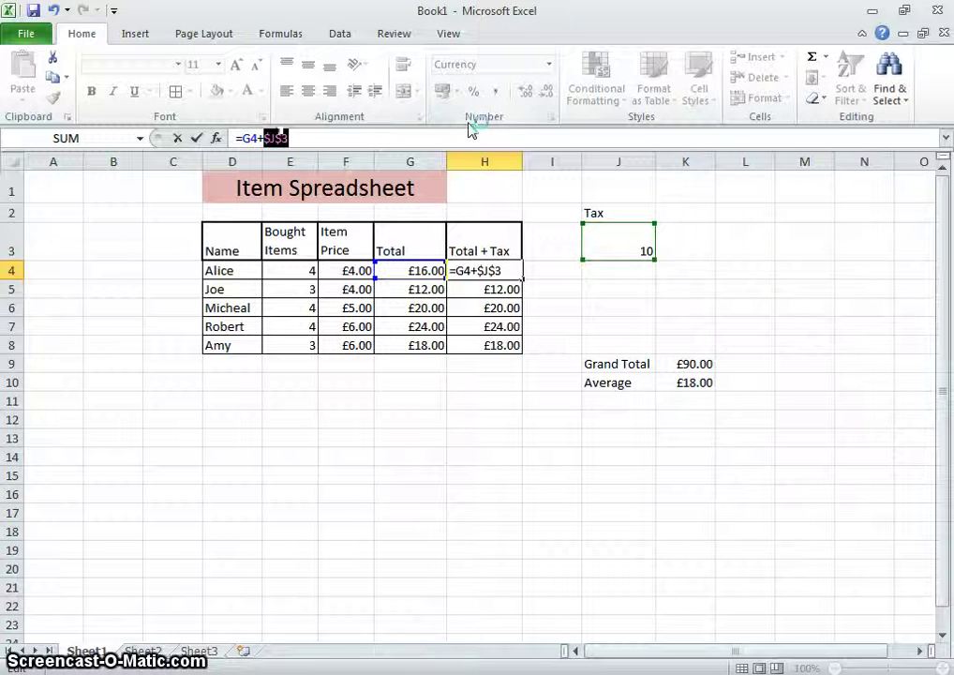
{"action": "left_click_drag", "start_coordinate": [265, 139], "coordinate": [299, 148]}
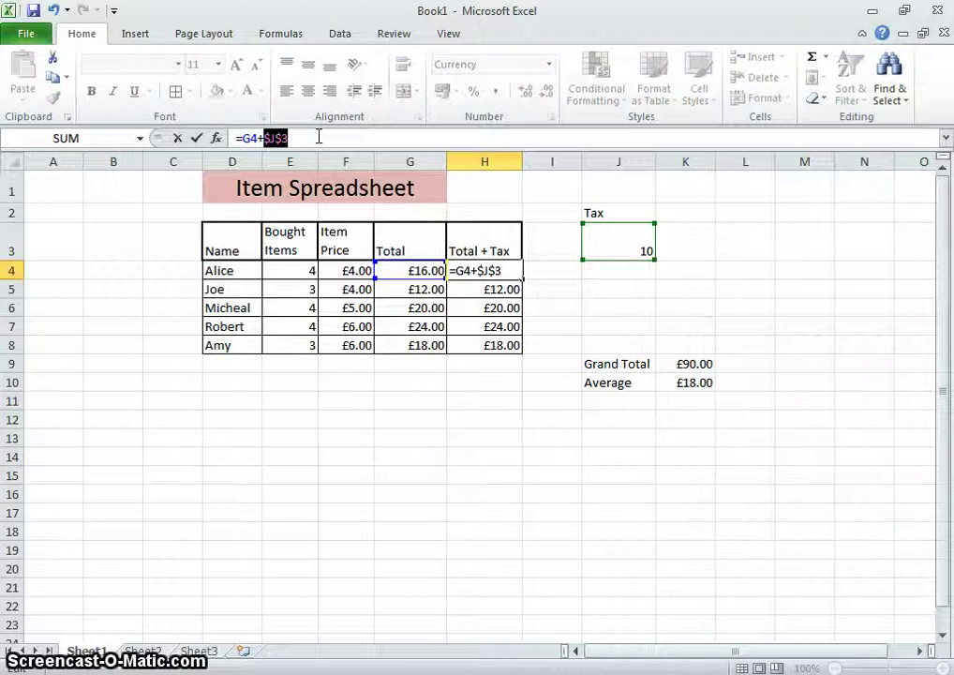
{"action": "key", "text": "Return"}
- Copy the absolute-reference formula from H4 down to H8, overwriting the existing Total + Tax formulas
{"action": "left_click", "coordinate": [509, 270]}
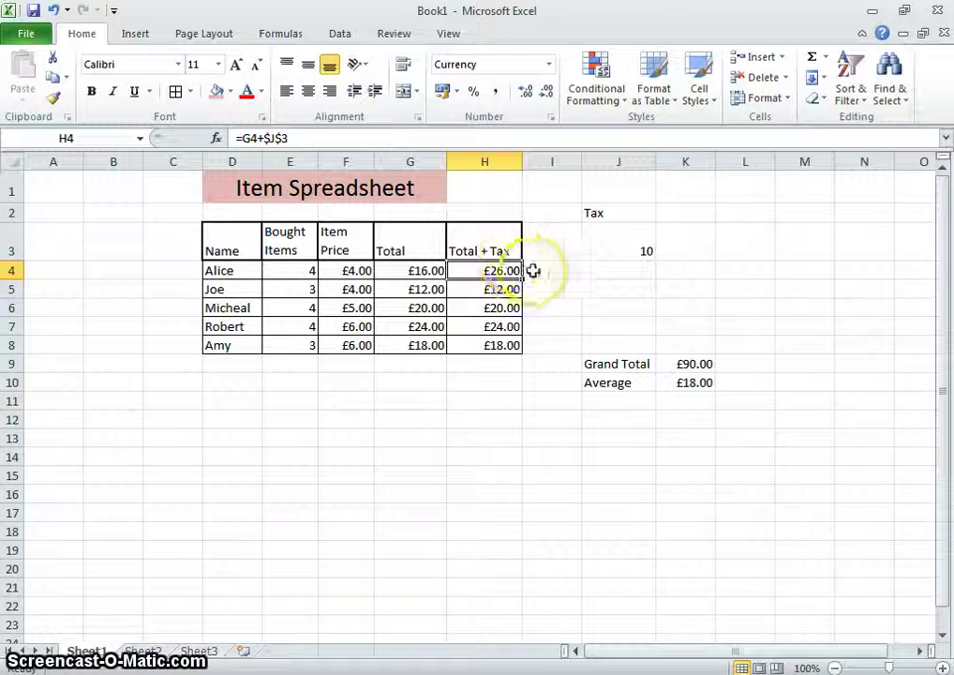
{"action": "left_click_drag", "start_coordinate": [523, 277], "coordinate": [524, 354]}
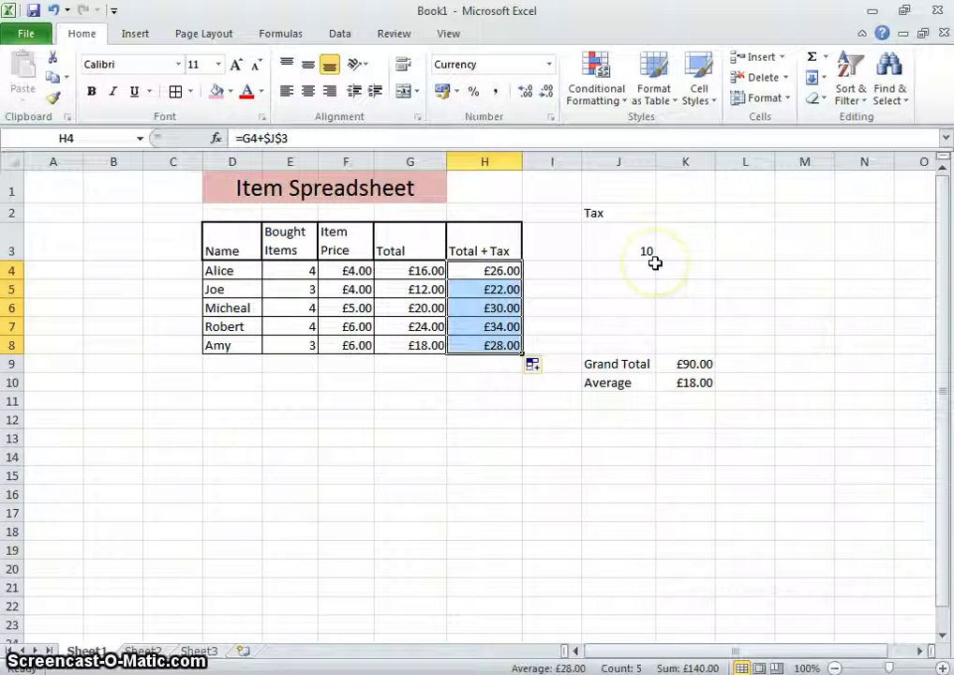
{"action": "left_click", "coordinate": [504, 271]}
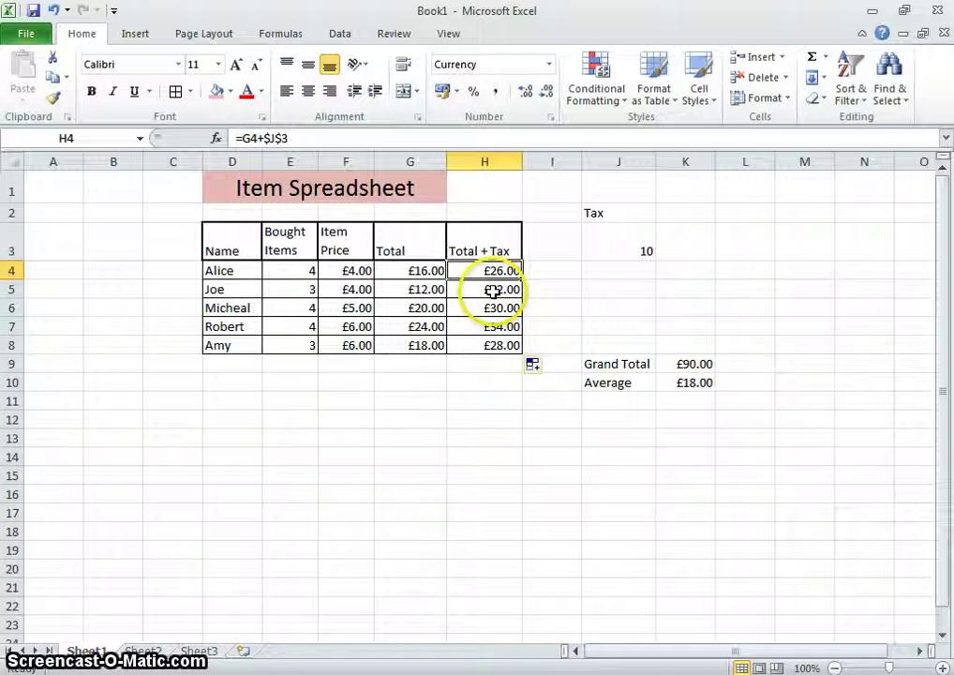
- Set the Tax value in cell J3 to 15
{"action": "left_click", "coordinate": [639, 252]}
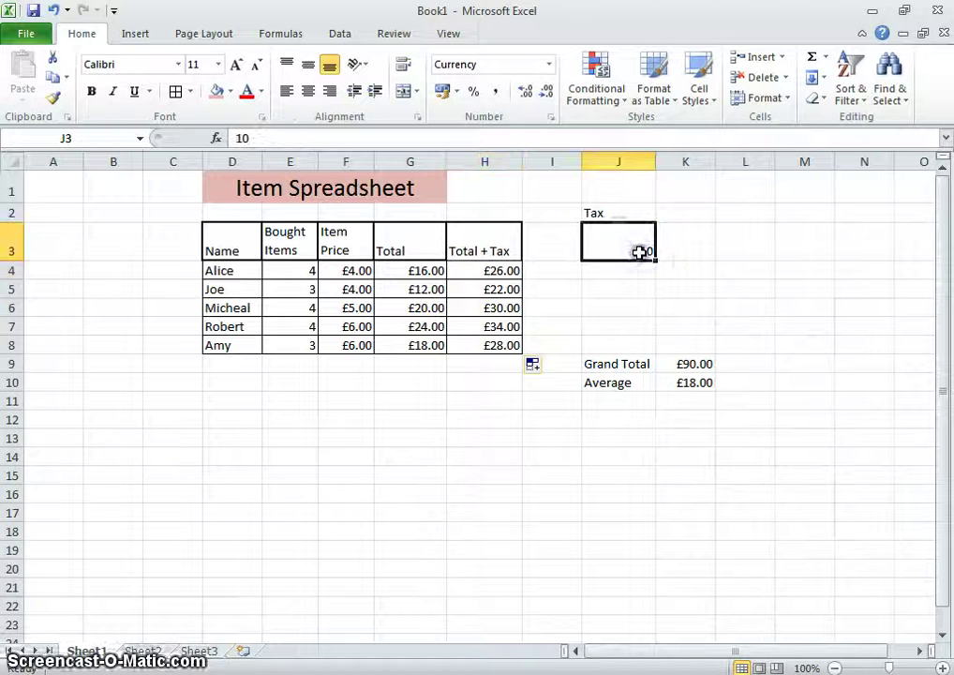
{"action": "type", "text": "1"}
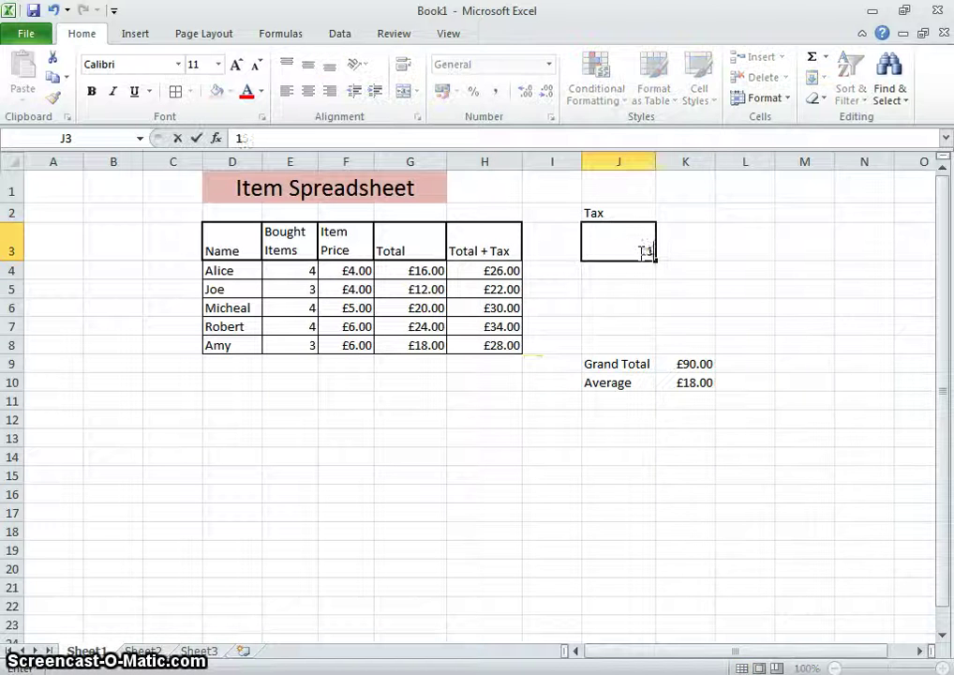
{"action": "key", "text": "Return"}
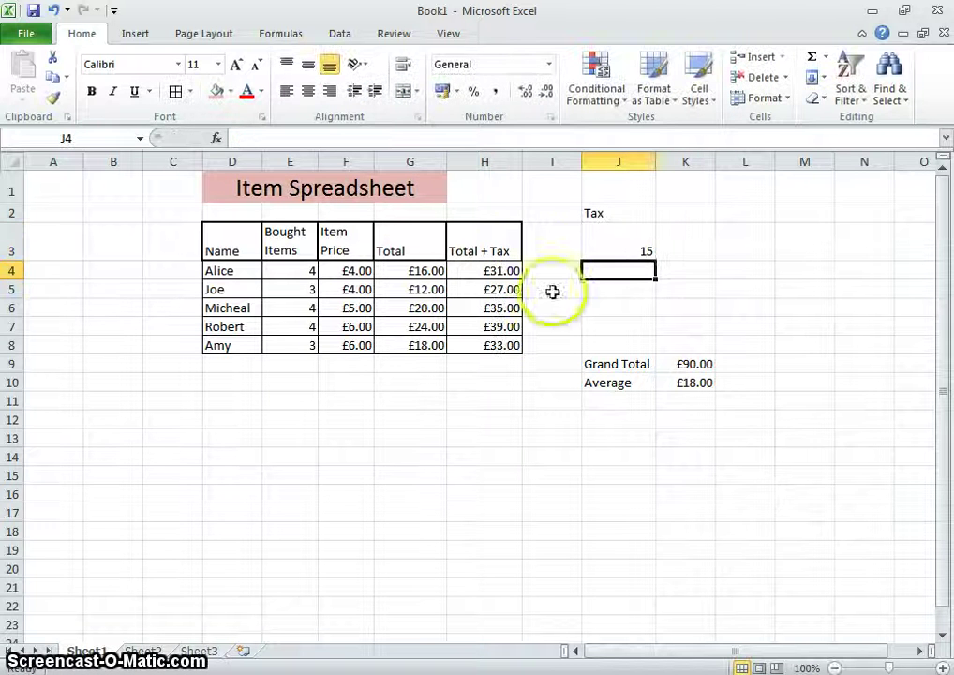